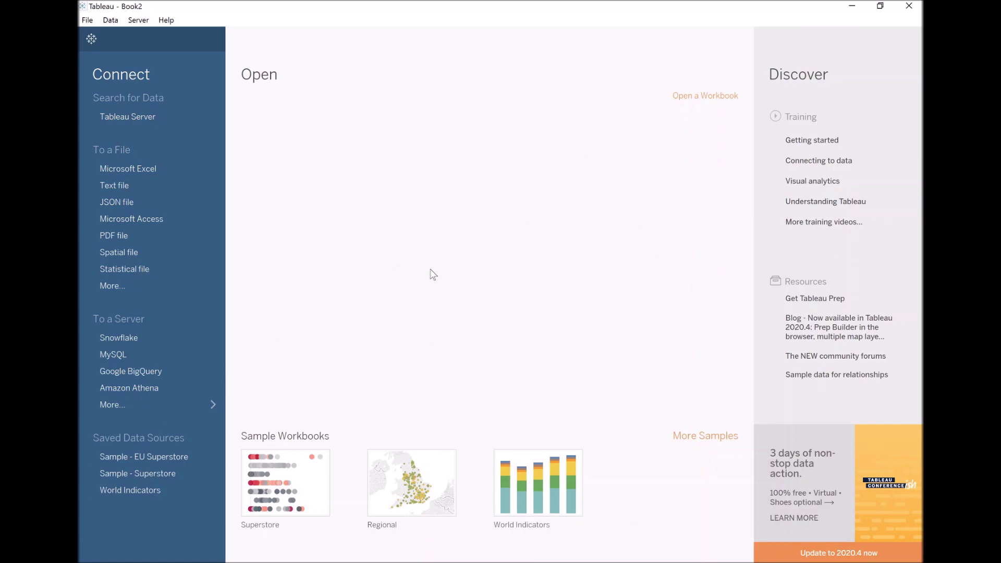
Connect to the Sample - Superstore Excel workbook and add its Orders table to the data source
{"action": "left_click", "coordinate": [152, 168]}
{"action": "left_click", "coordinate": [259, 85]}
{"action": "double_click", "coordinate": [260, 84]}
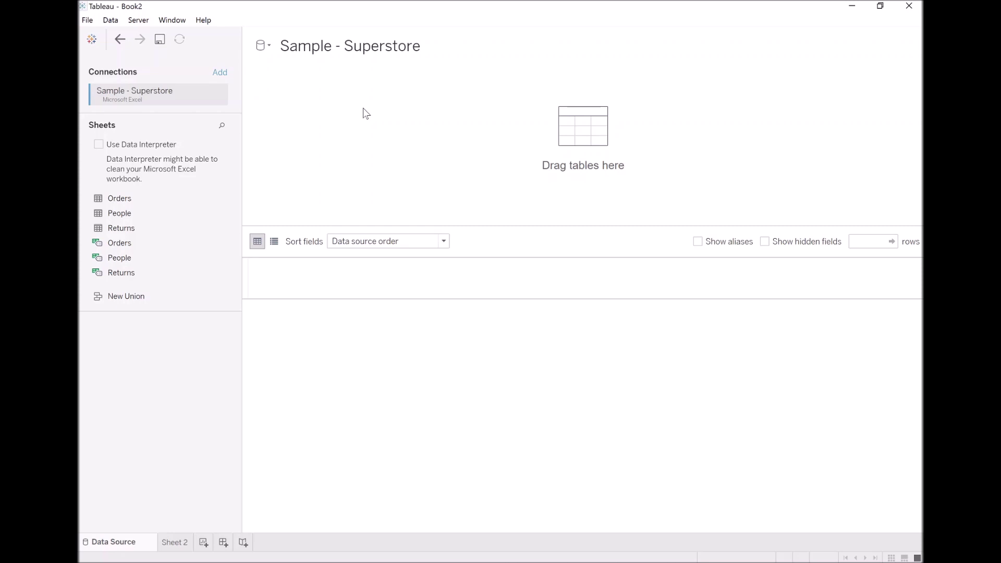
{"action": "left_click_drag", "start_coordinate": [126, 199], "coordinate": [304, 145]}
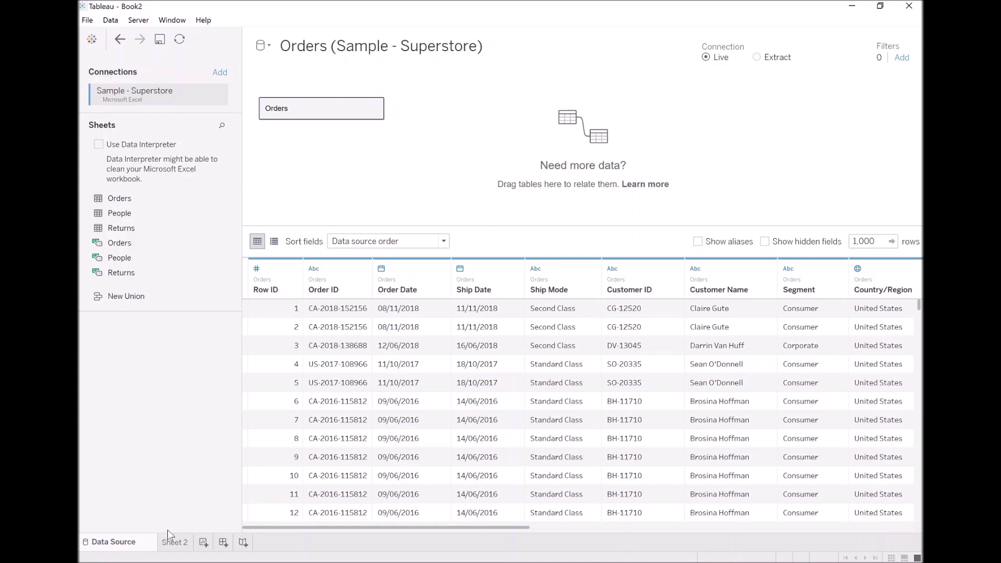
On Sheet 2, lay out the table with Order Date by year as columns and Region as rows
{"action": "left_click", "coordinate": [172, 543]}
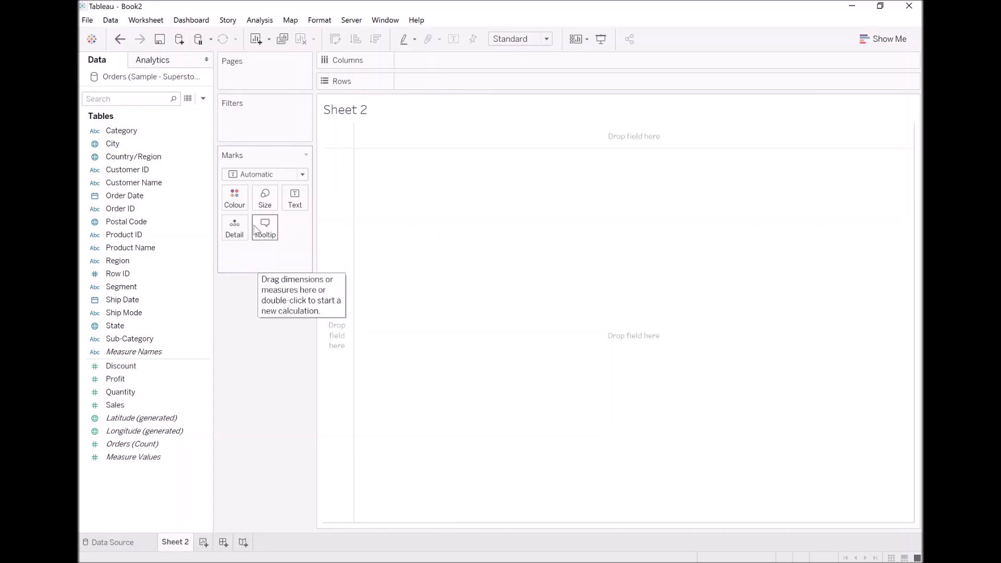
{"action": "left_click", "coordinate": [133, 194]}
{"action": "left_click_drag", "start_coordinate": [137, 189], "coordinate": [433, 66]}
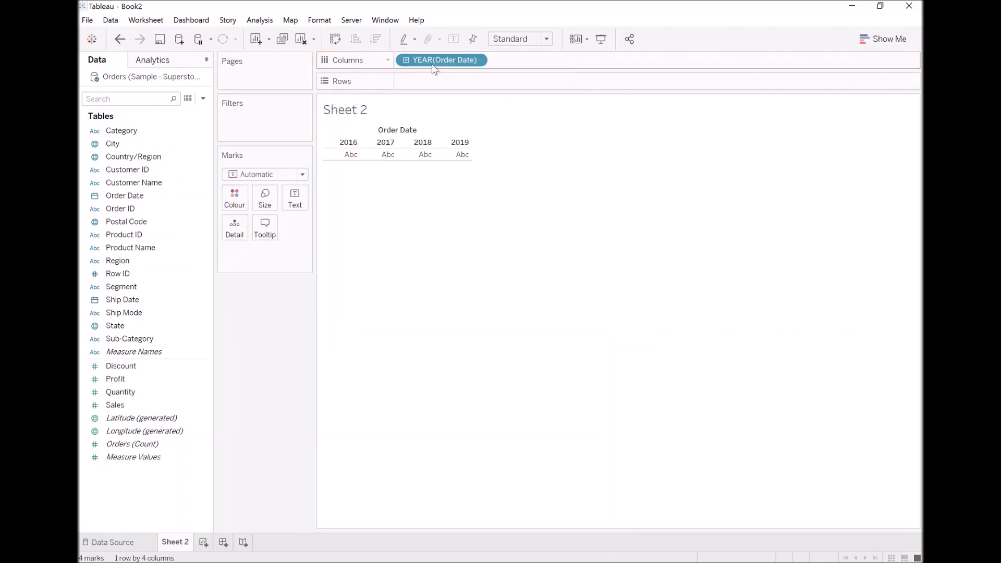
{"action": "left_click", "coordinate": [118, 262]}
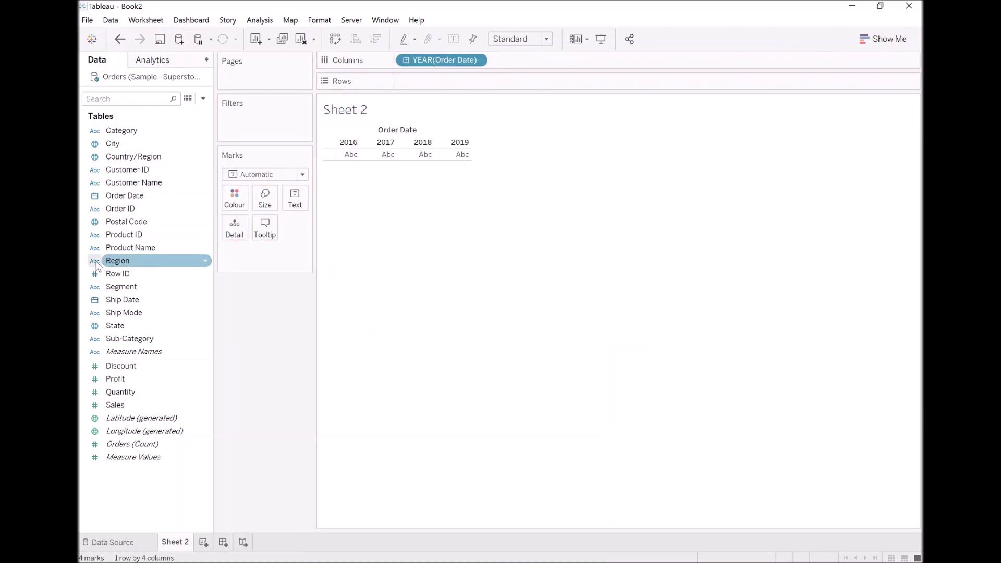
{"action": "left_click_drag", "start_coordinate": [118, 266], "coordinate": [416, 93]}
Nest Category after Region in the rows and show Sales as the table values
{"action": "left_click", "coordinate": [165, 144]}
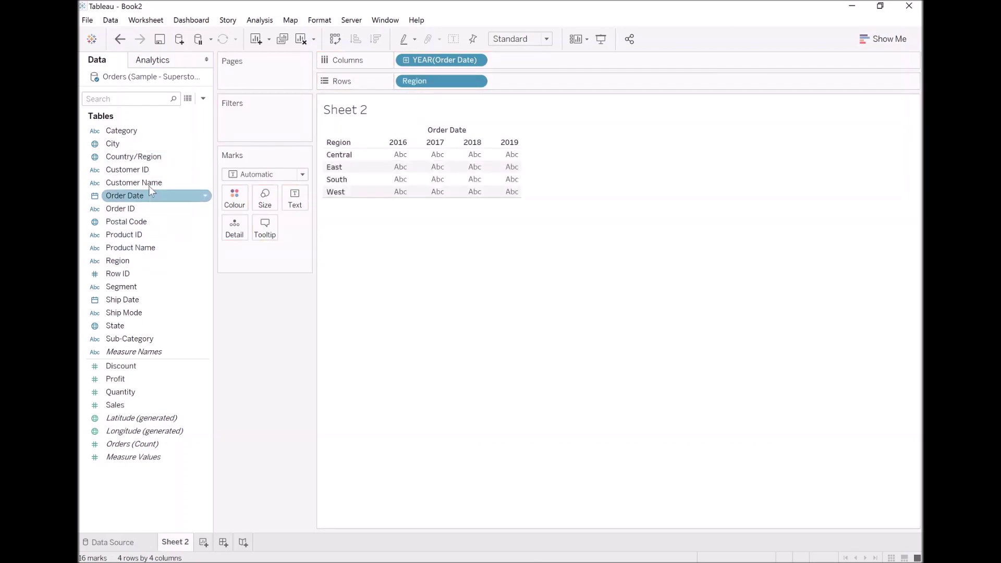
{"action": "left_click_drag", "start_coordinate": [142, 132], "coordinate": [536, 92]}
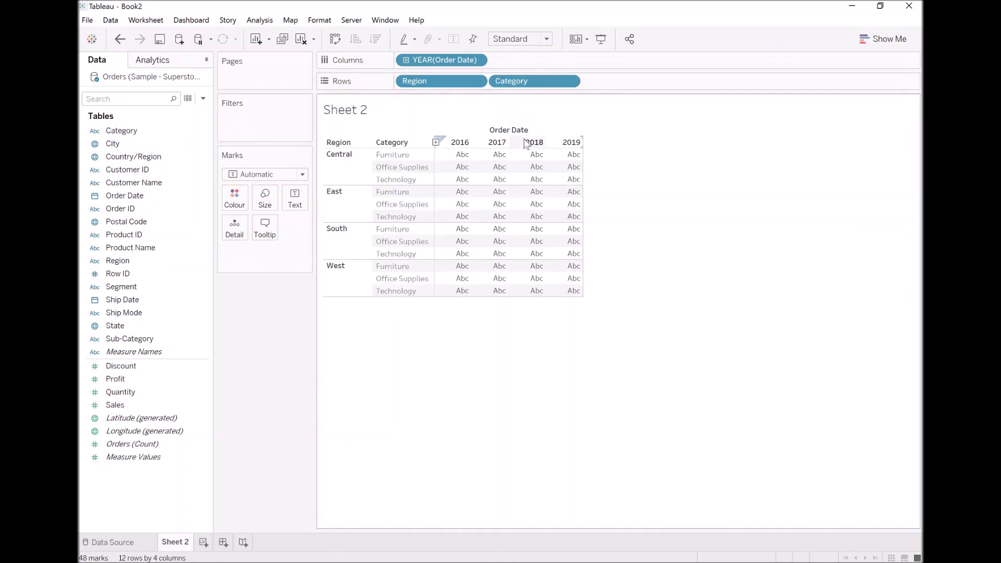
{"action": "left_click", "coordinate": [135, 412]}
{"action": "double_click", "coordinate": [134, 411]}
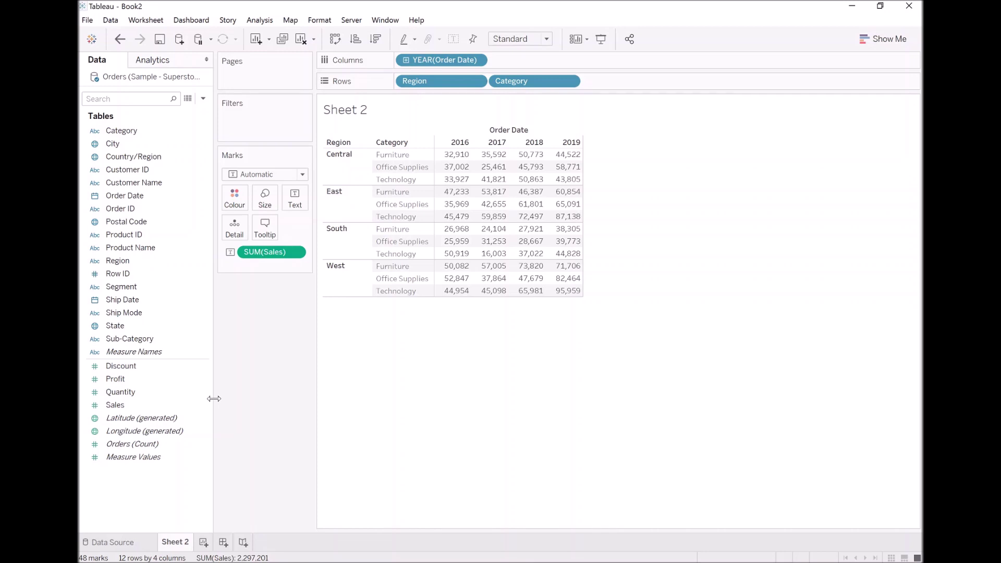
Create a calculated field named "Sales (Excluding Category)"
{"action": "right_click", "coordinate": [186, 488]}
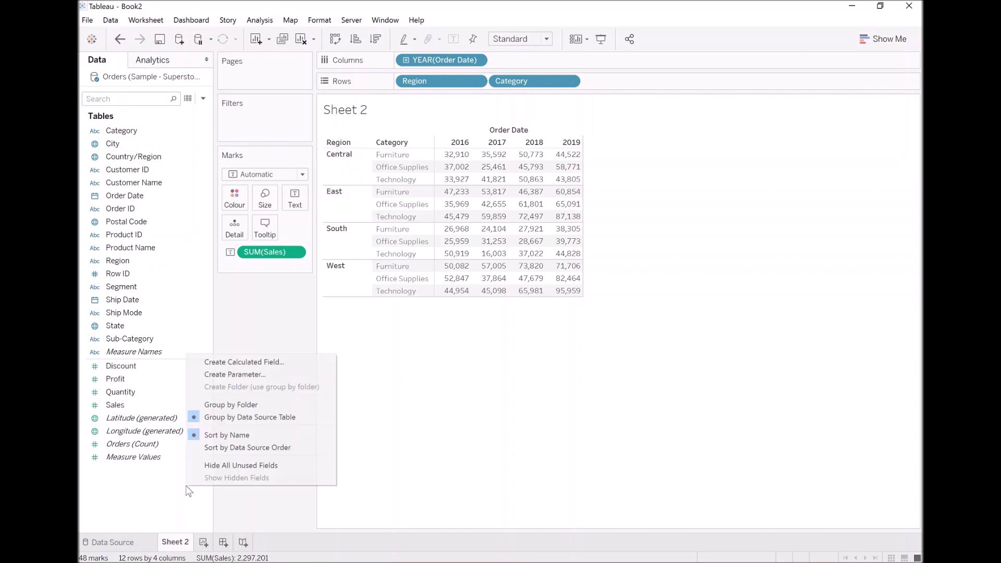
{"action": "left_click", "coordinate": [256, 365]}
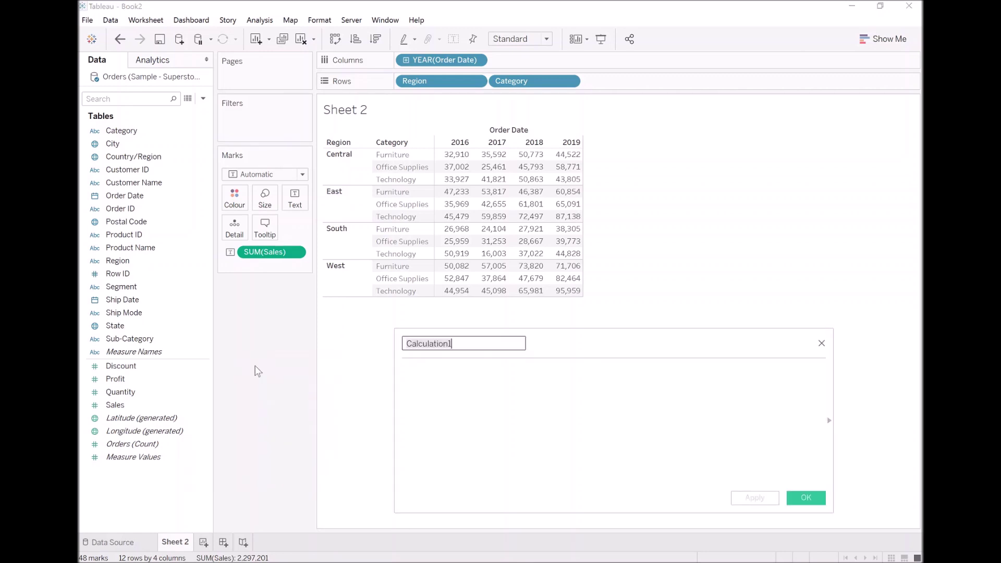
{"action": "type", "text": "Sales ( Excluding Category)"}
{"action": "key", "text": "Left"}
{"action": "key", "text": "Left"}
{"action": "key", "text": "Left"}
{"action": "key", "text": "Left"}
{"action": "key", "text": "Left"}
{"action": "key", "text": "Left"}
{"action": "key", "text": "Left"}
{"action": "key", "text": "Left"}
{"action": "key", "text": "Left"}
{"action": "key", "text": "Left"}
{"action": "key", "text": "Left"}
{"action": "key", "text": "Left"}
{"action": "key", "text": "Left"}
{"action": "key", "text": "Left"}
{"action": "key", "text": "Left"}
{"action": "key", "text": "Left"}
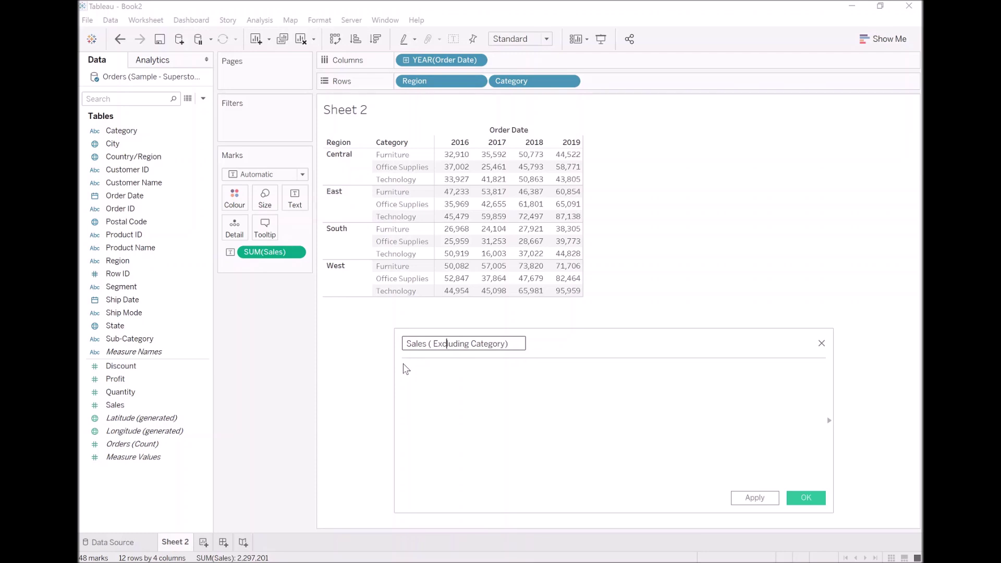
{"action": "key", "text": "Left"}
{"action": "key", "text": "Left"}
{"action": "key", "text": "Left"}
{"action": "key", "text": "BackSpace"}
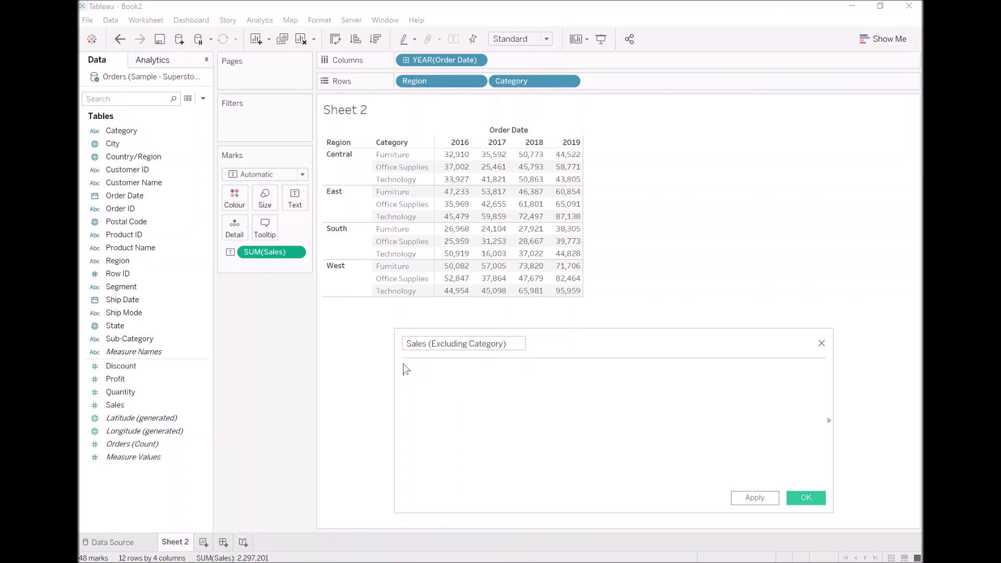
Define the calculation as { EXCLUDE [Category] : SUM([Sales]) }, apply it, and add the new field to the table beside Sales
{"action": "left_click", "coordinate": [406, 370]}
{"action": "type", "text": "{ e"}
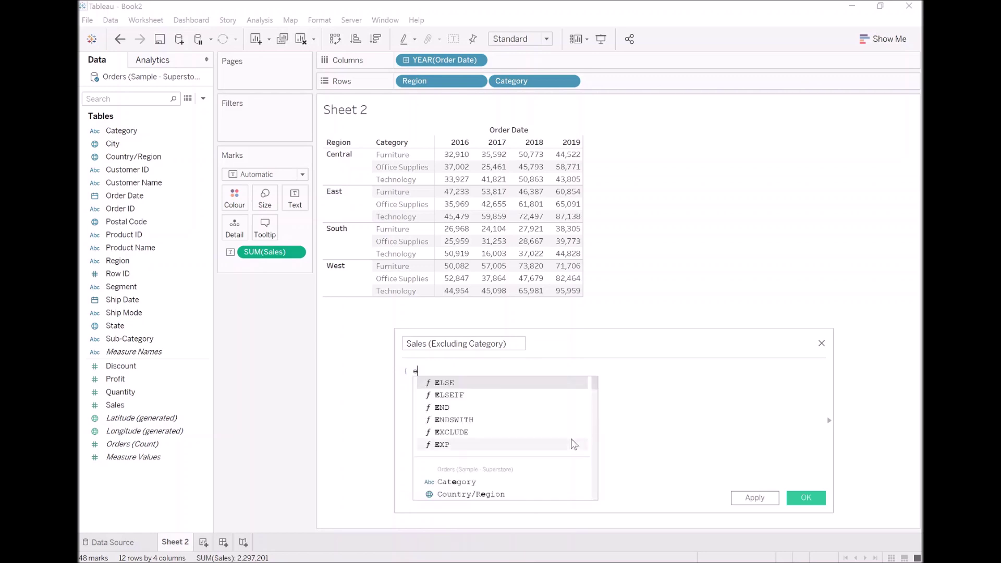
{"action": "type", "text": "xcl"}
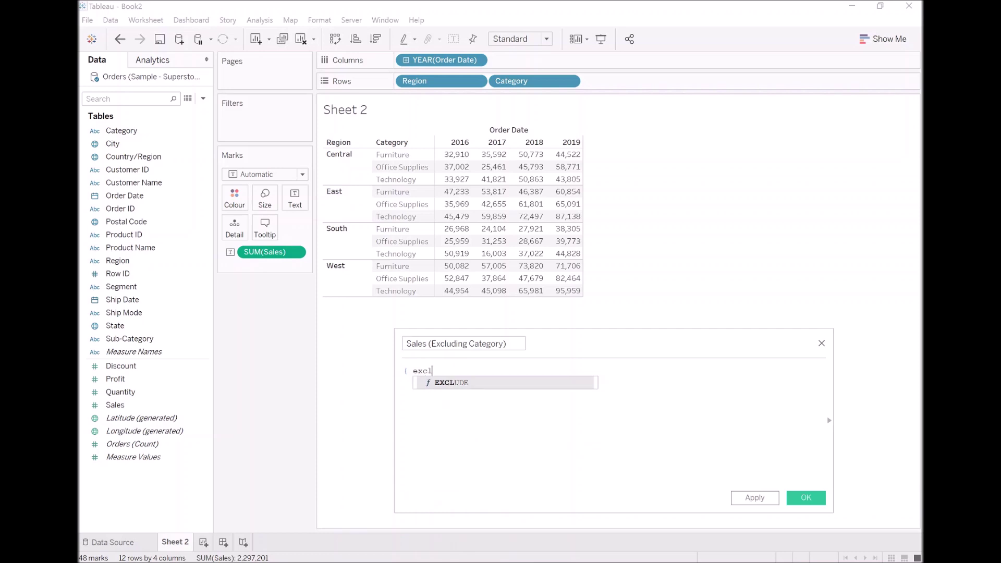
{"action": "key", "text": "Return"}
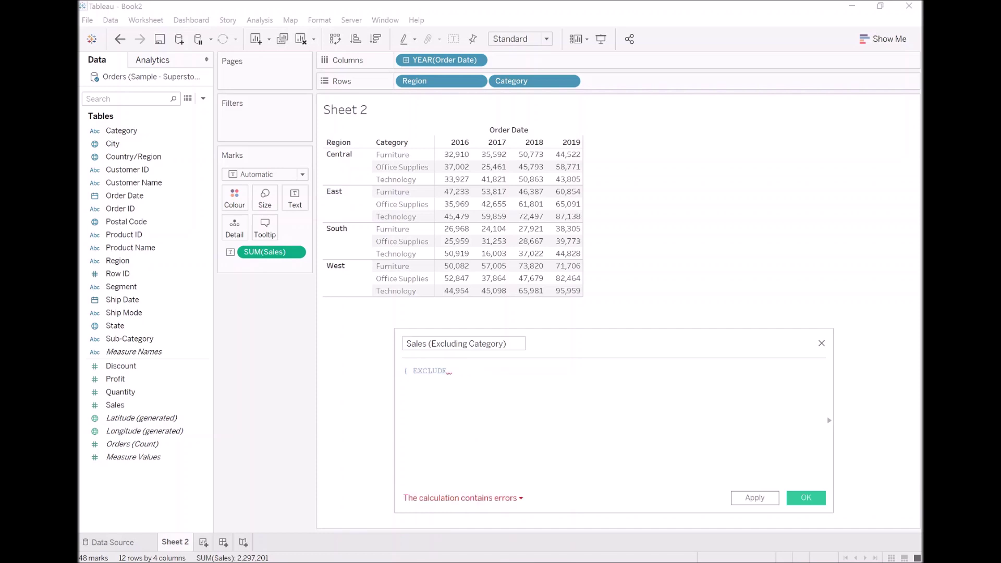
{"action": "type", "text": "[ca"}
{"action": "key", "text": "Return"}
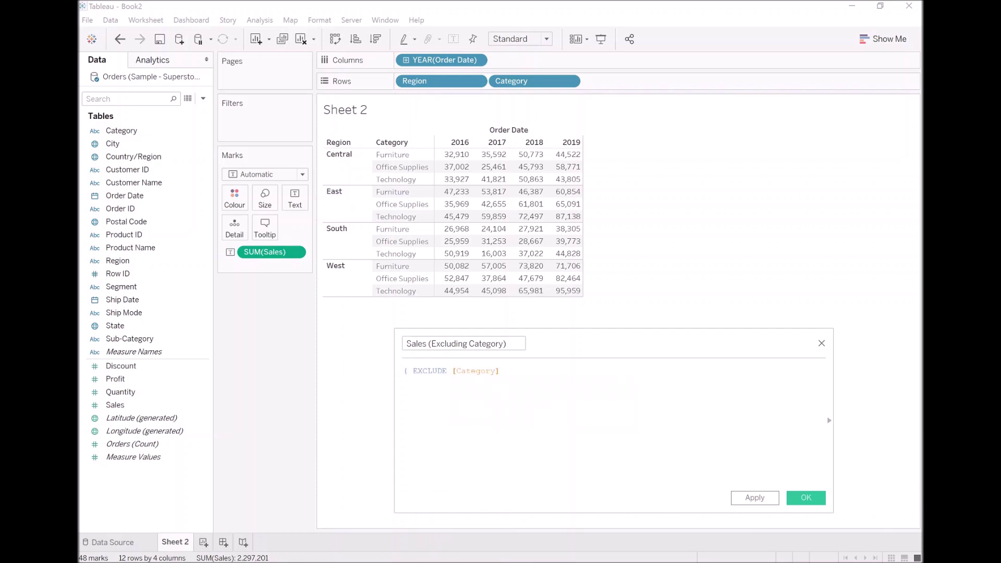
{"action": "type", "text": ": SUM(sa"}
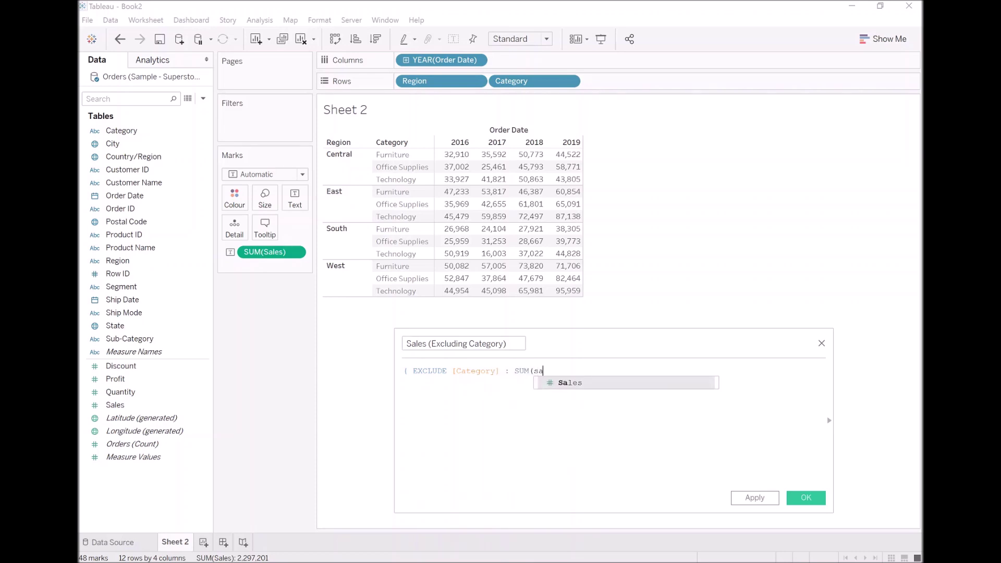
{"action": "key", "text": "Return"}
{"action": "type", "text": ")"}
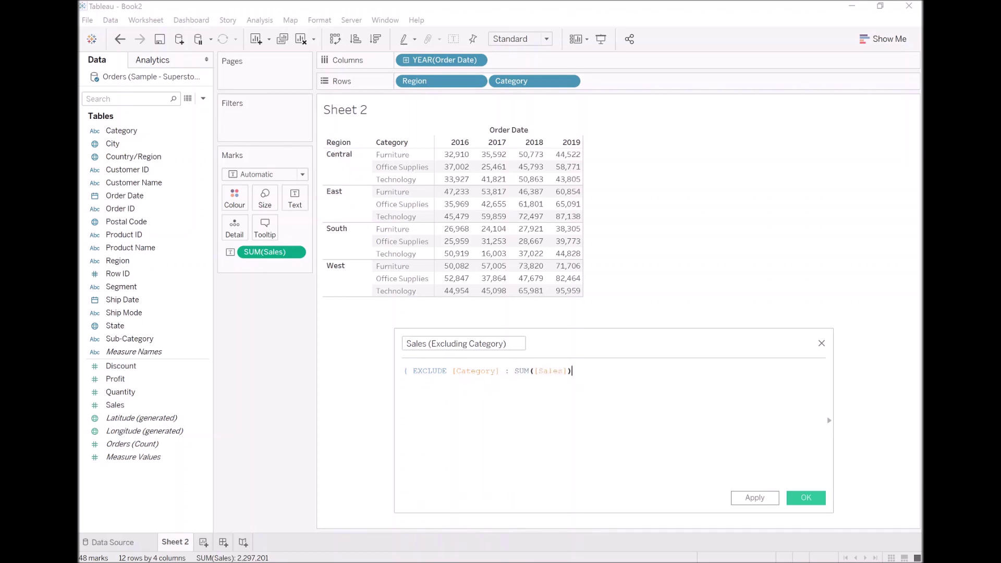
{"action": "type", "text": " }"}
{"action": "left_click", "coordinate": [757, 498]}
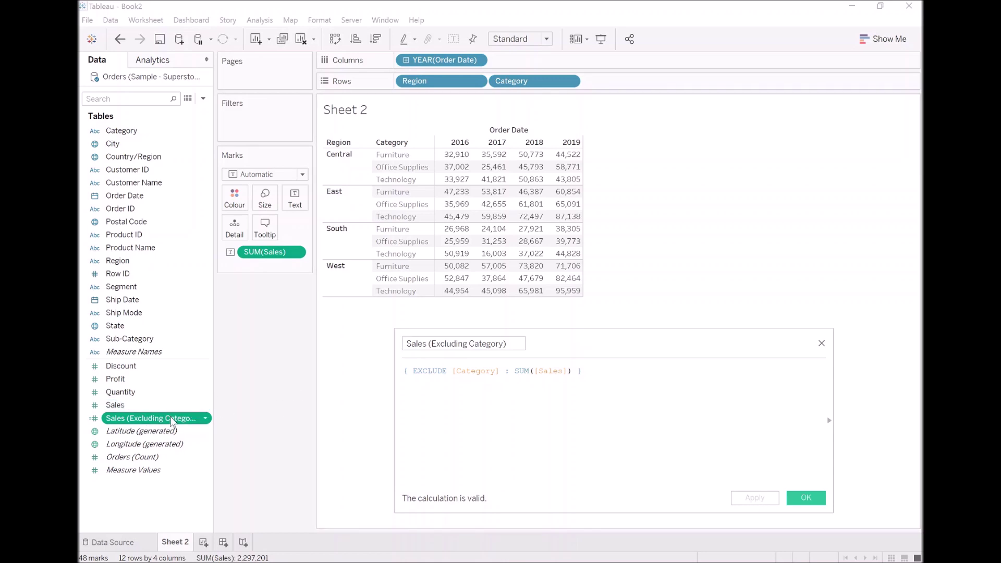
{"action": "double_click", "coordinate": [157, 418]}
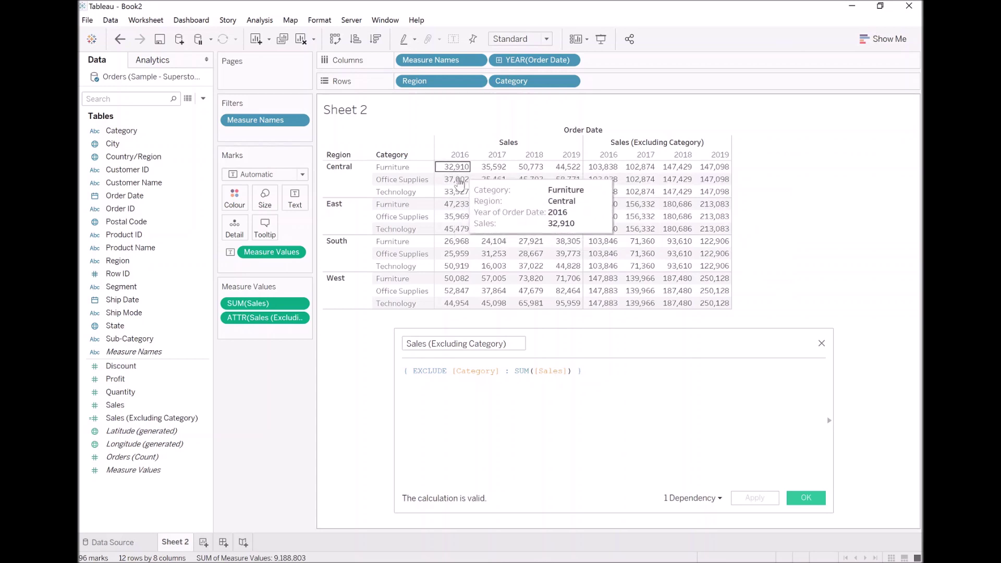
Check the combined 2016 Sales of Central's Furniture, Office Supplies and Technology against its Sales (Excluding Category) value
{"action": "left_click", "coordinate": [493, 168]}
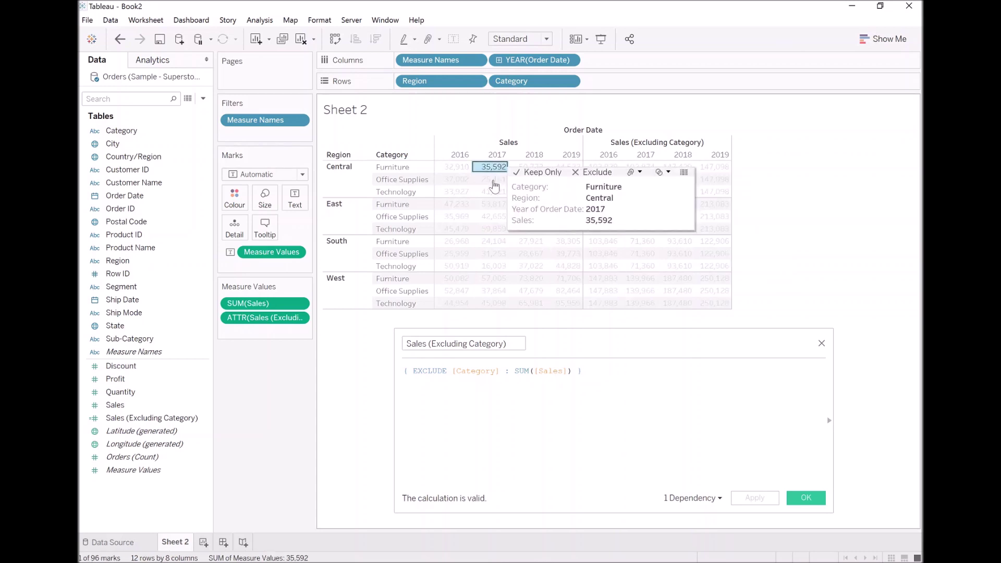
{"action": "left_click", "coordinate": [493, 184]}
{"action": "left_click", "coordinate": [493, 183]}
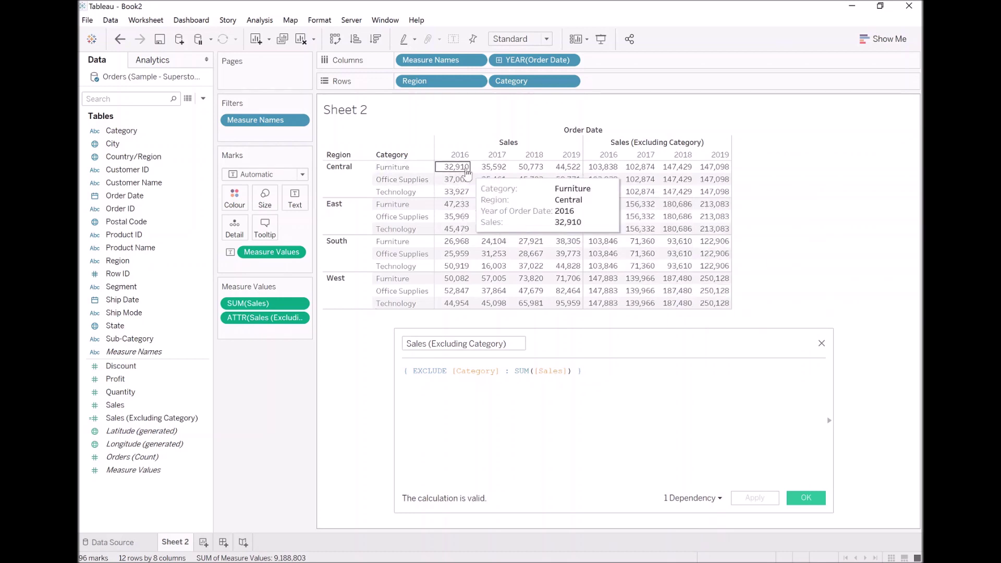
{"action": "left_click", "coordinate": [465, 171]}
{"action": "left_click", "coordinate": [459, 180], "text": "ctrl"}
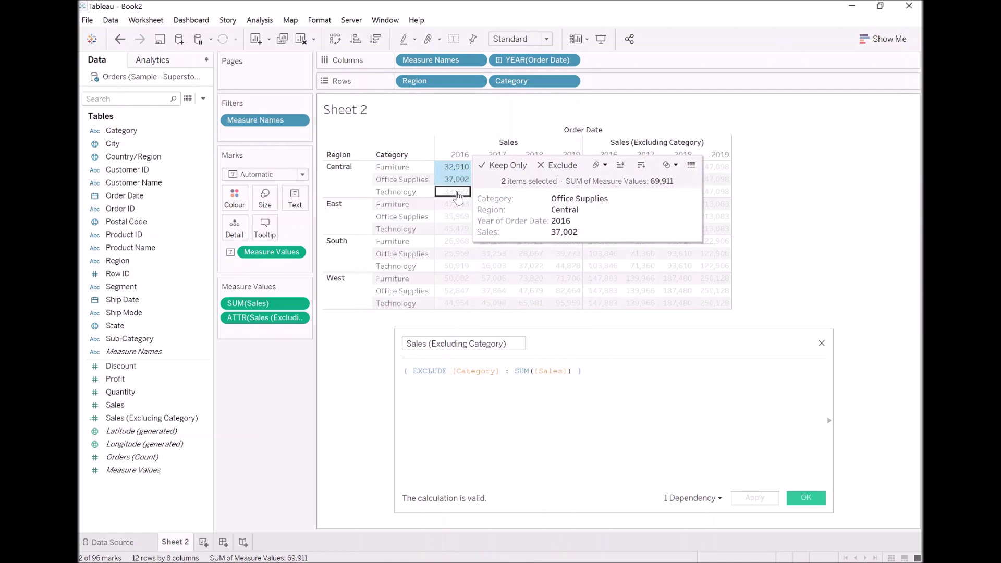
{"action": "left_click", "coordinate": [458, 193], "text": "ctrl"}
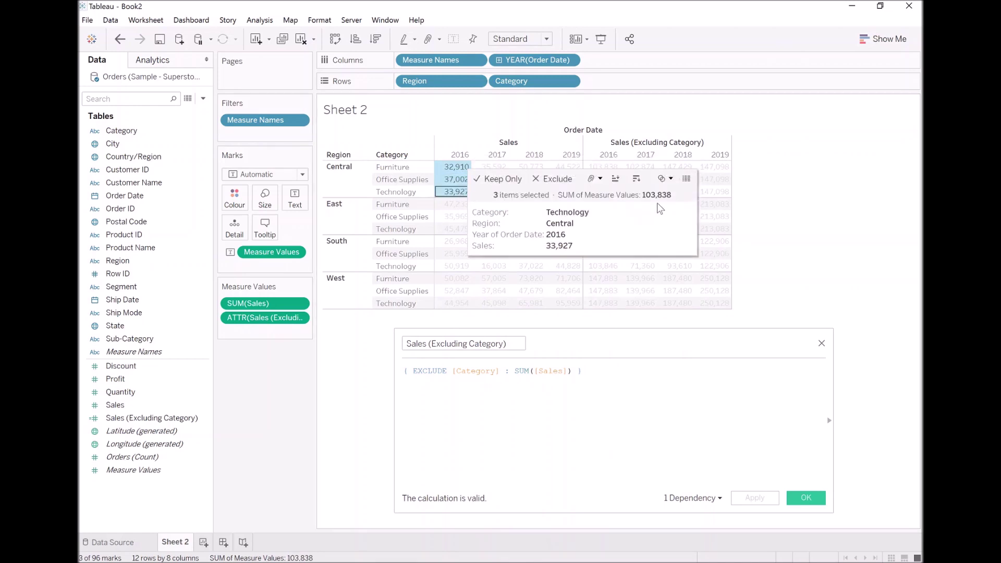
{"action": "left_click", "coordinate": [777, 204]}
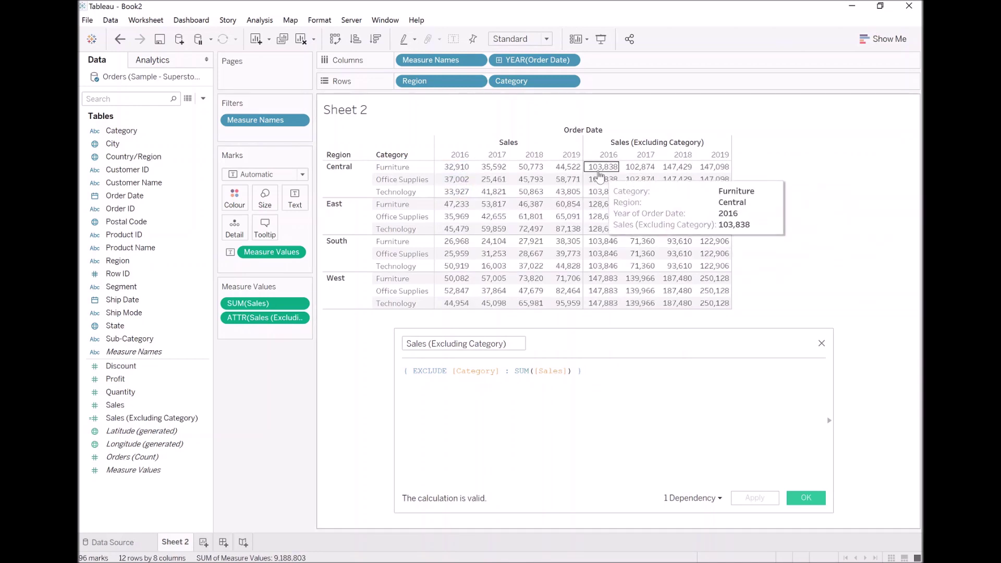